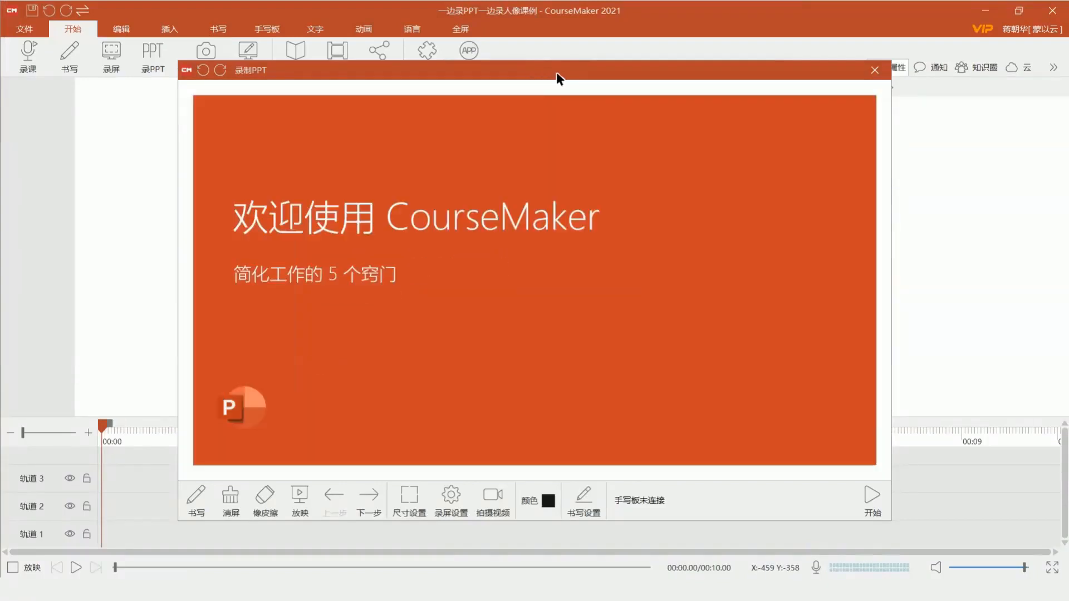
# Move the PPT recording window aside and open the camera capture for filming alongside the slides
pyautogui.moveTo(557, 71); pyautogui.dragTo(382, 52)
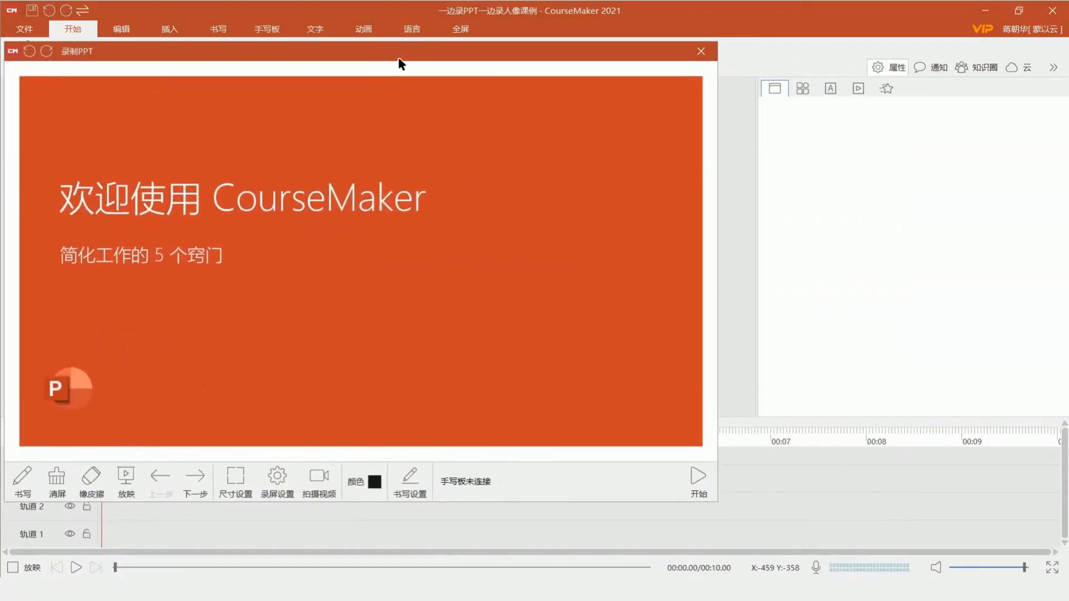
pyautogui.click(322, 483)
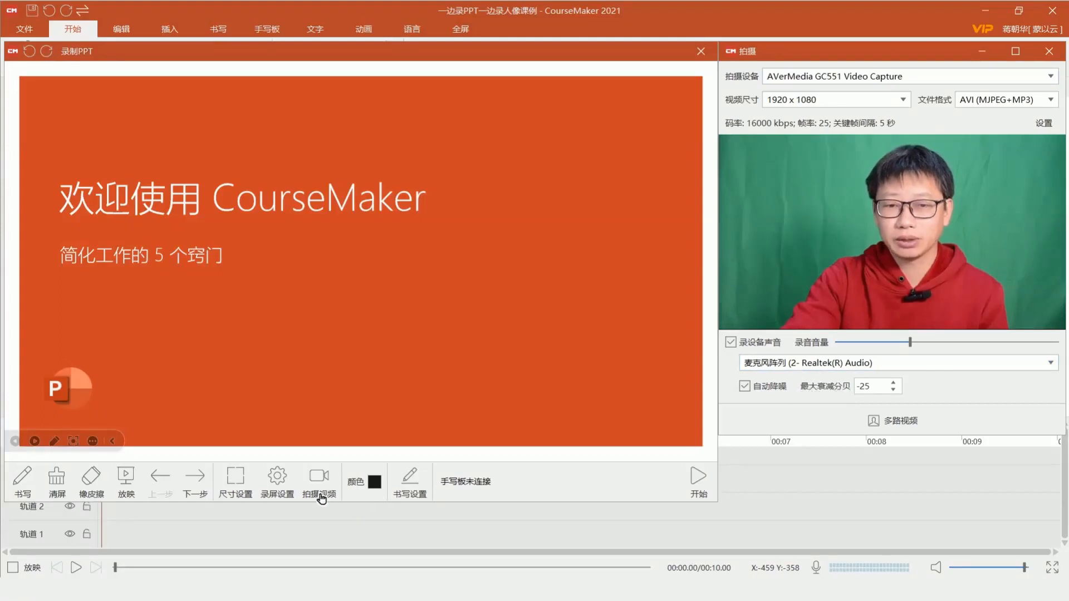
# Try enabling device-sound recording in the screen recording settings, switch it off again, and close the settings
pyautogui.click(279, 490)
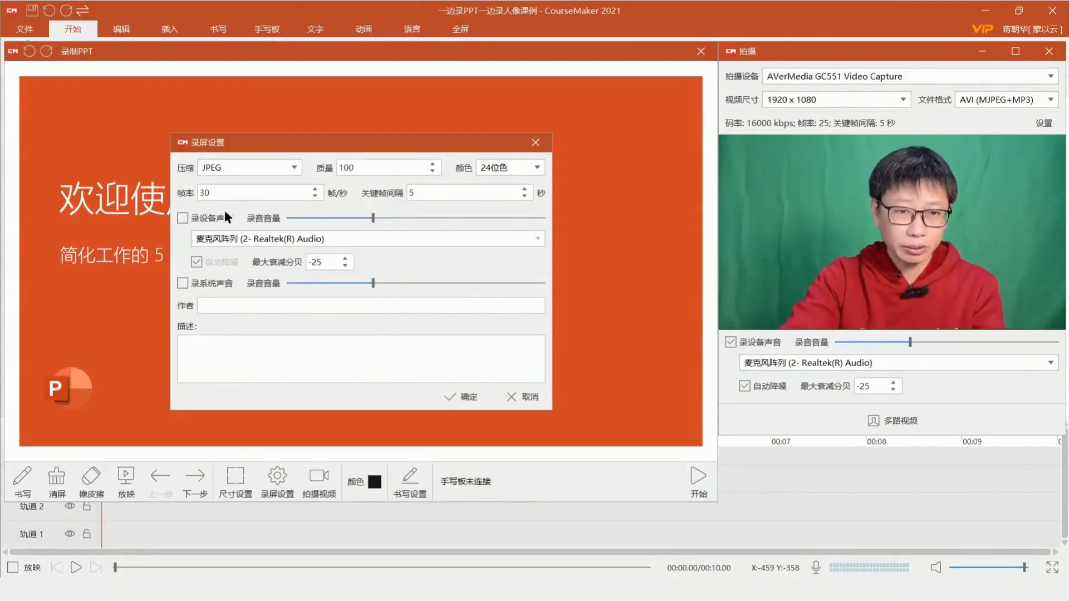
pyautogui.click(183, 218)
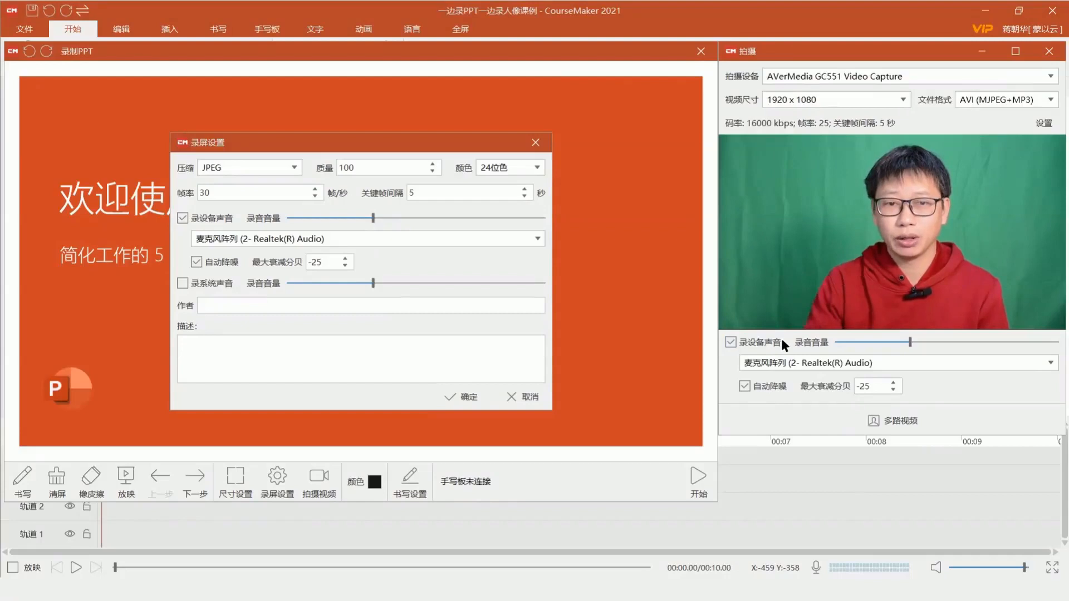
pyautogui.click(183, 218)
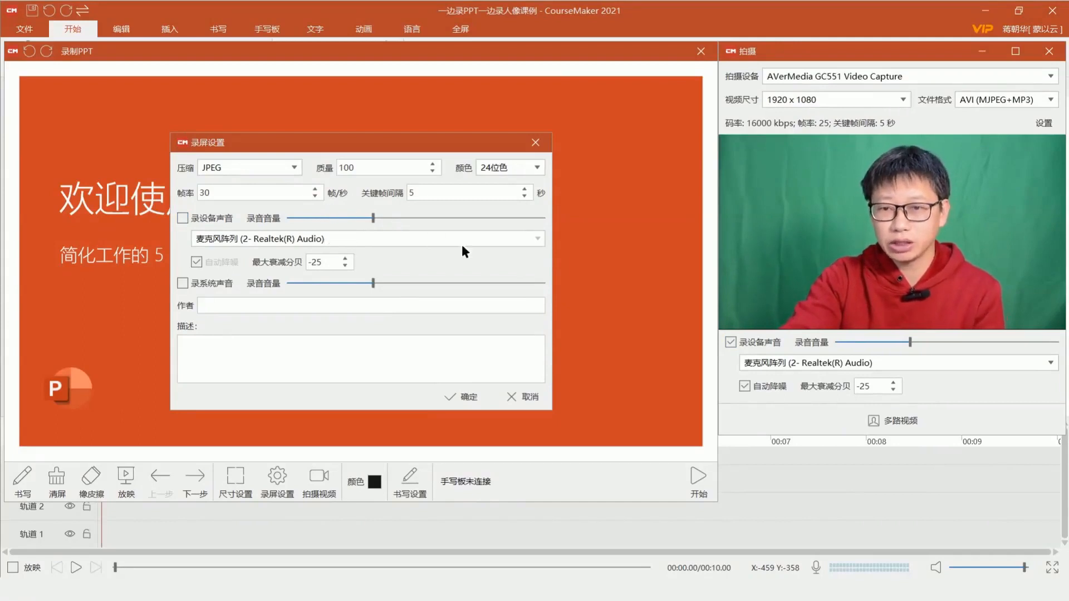
pyautogui.click(536, 144)
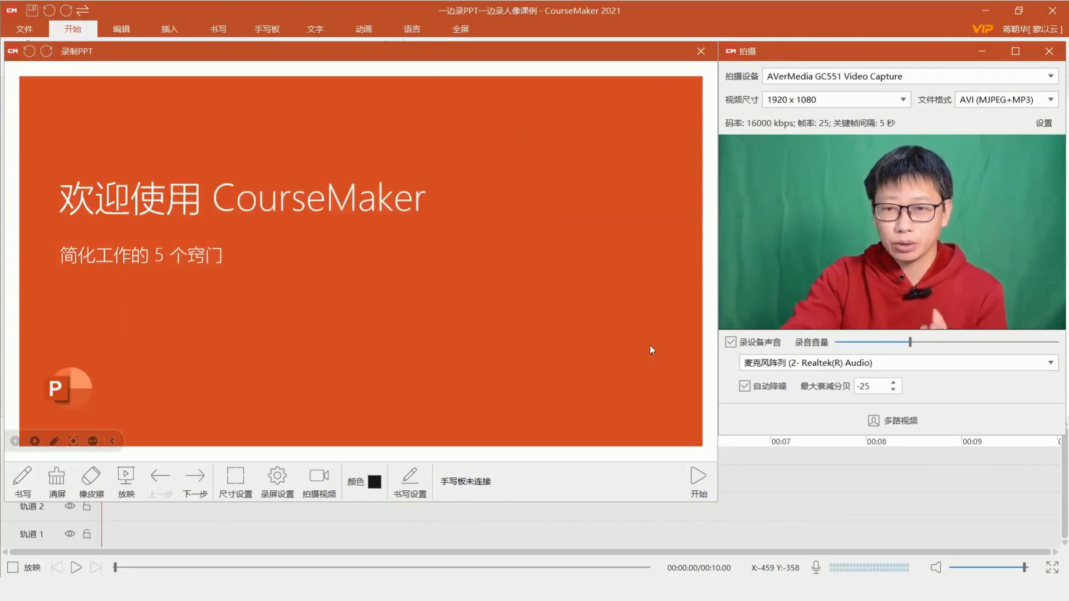
# Record the PPT together with the camera, advance through the slides to the third one, and end the recording
pyautogui.click(703, 485)
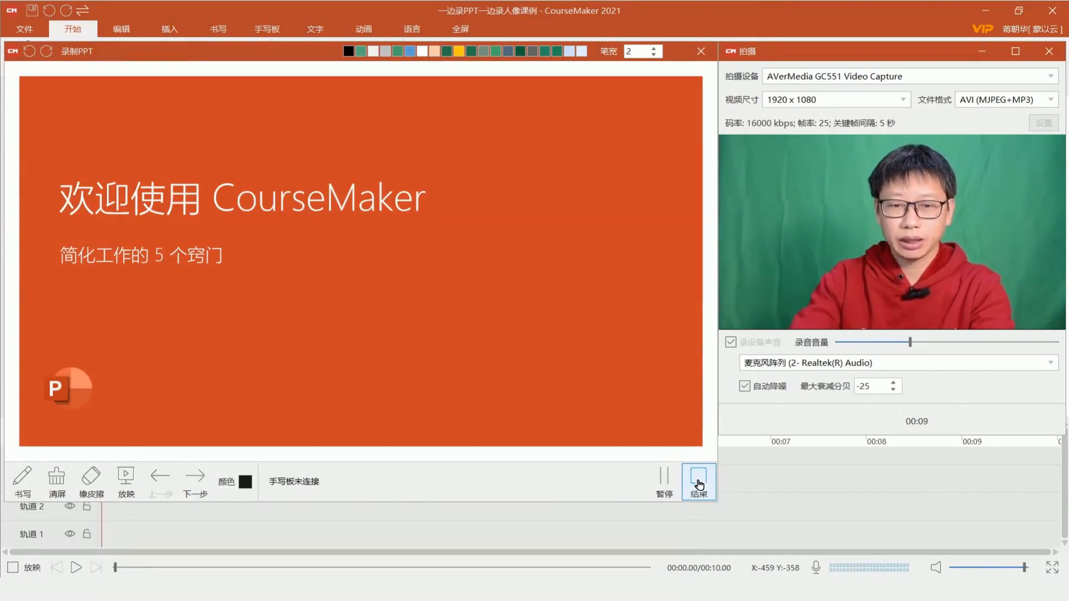
pyautogui.click(195, 480)
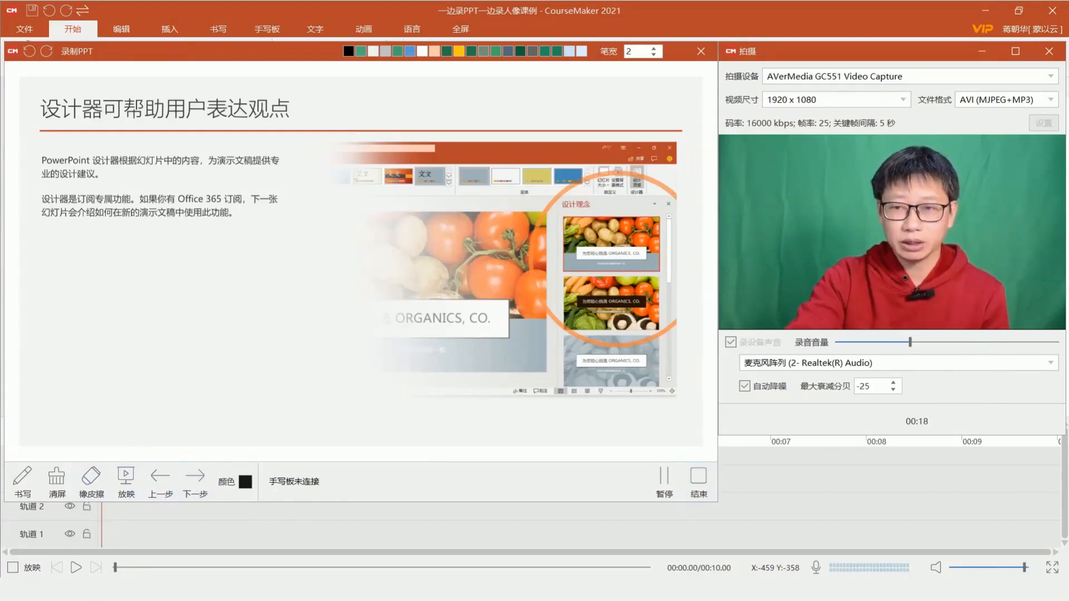
pyautogui.press('Right')
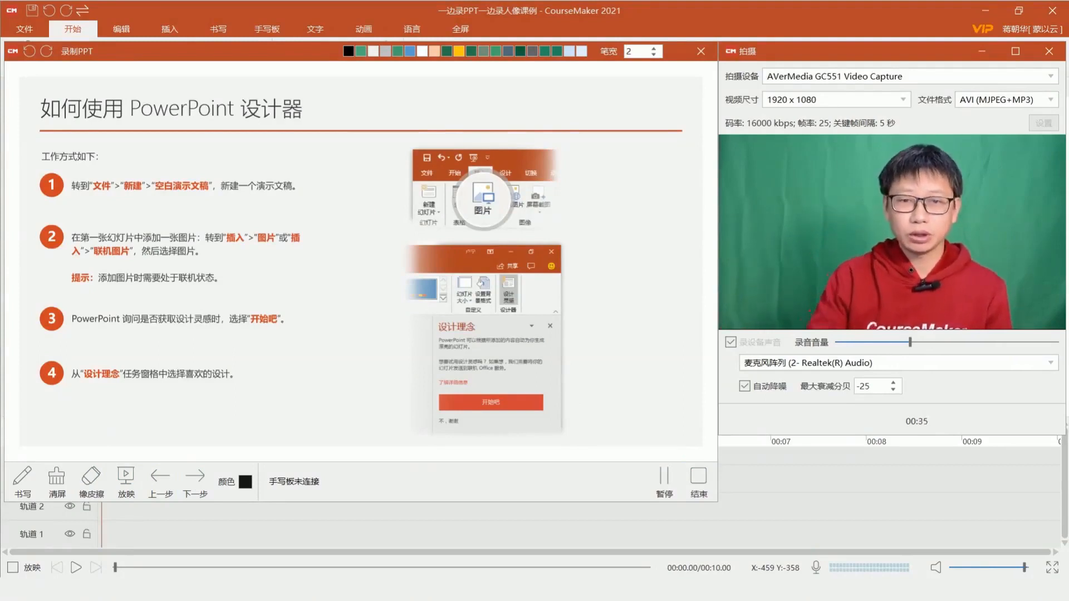
pyautogui.click(700, 480)
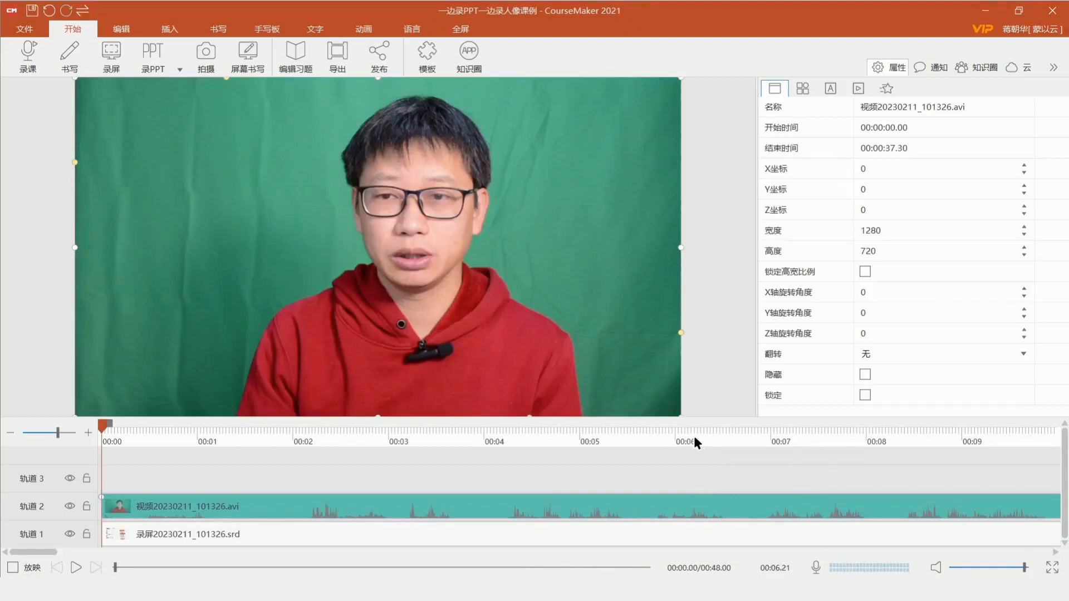
# Shrink the camera video on track 2 to about 622 × 350 and place it in the slide's lower-right corner
pyautogui.click(377, 533)
pyautogui.click(375, 508)
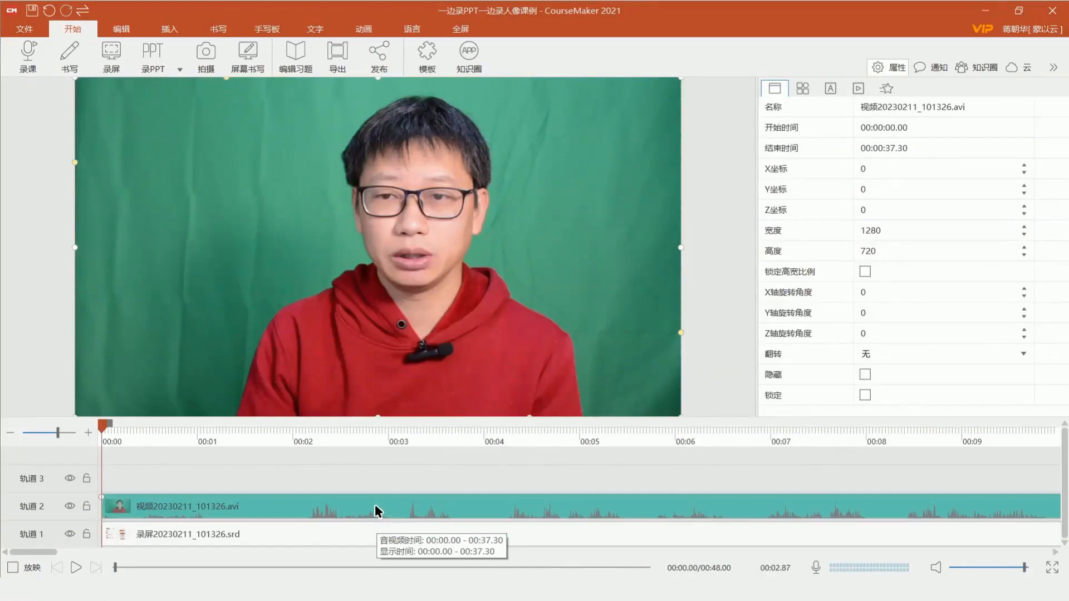
pyautogui.click(336, 533)
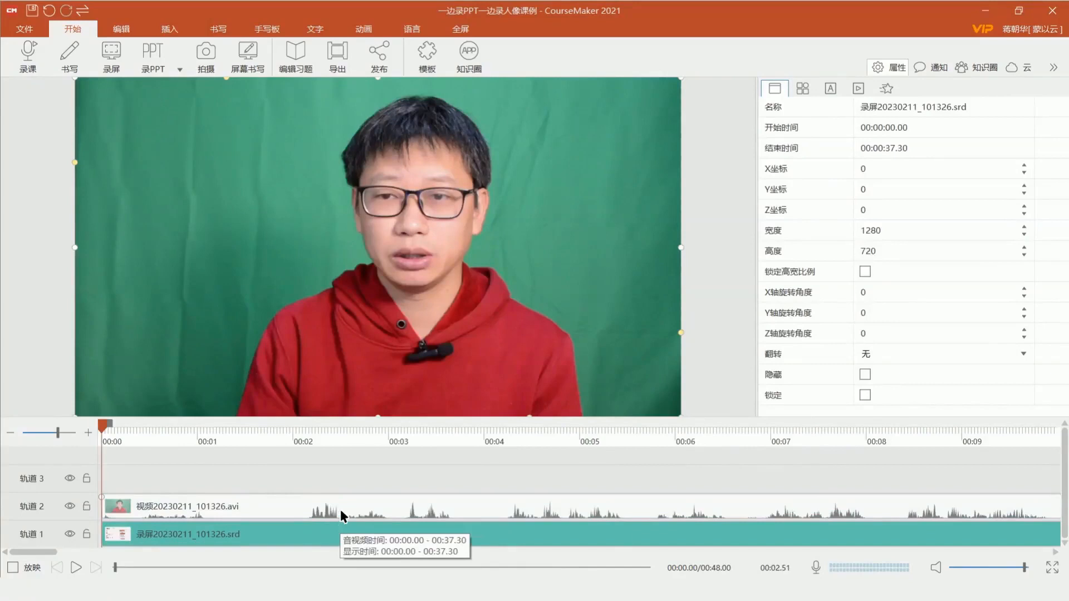
pyautogui.click(342, 515)
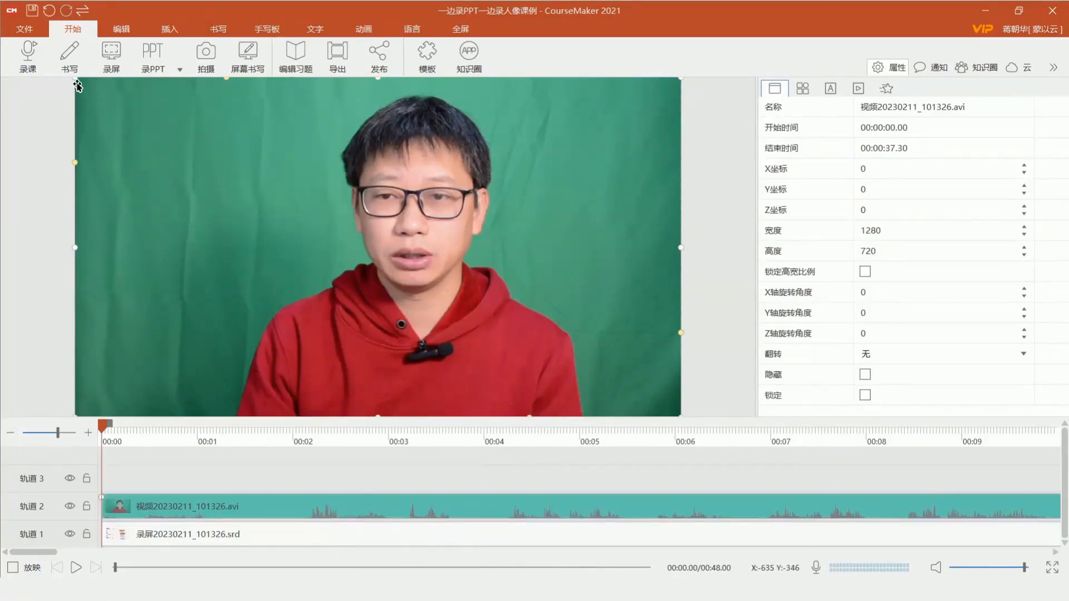
pyautogui.moveTo(76, 79); pyautogui.dragTo(387, 248)
pyautogui.moveTo(534, 340)
pyautogui.mouseDown()
pyautogui.moveTo(549, 338)
pyautogui.moveTo(543, 325)
pyautogui.mouseUp()
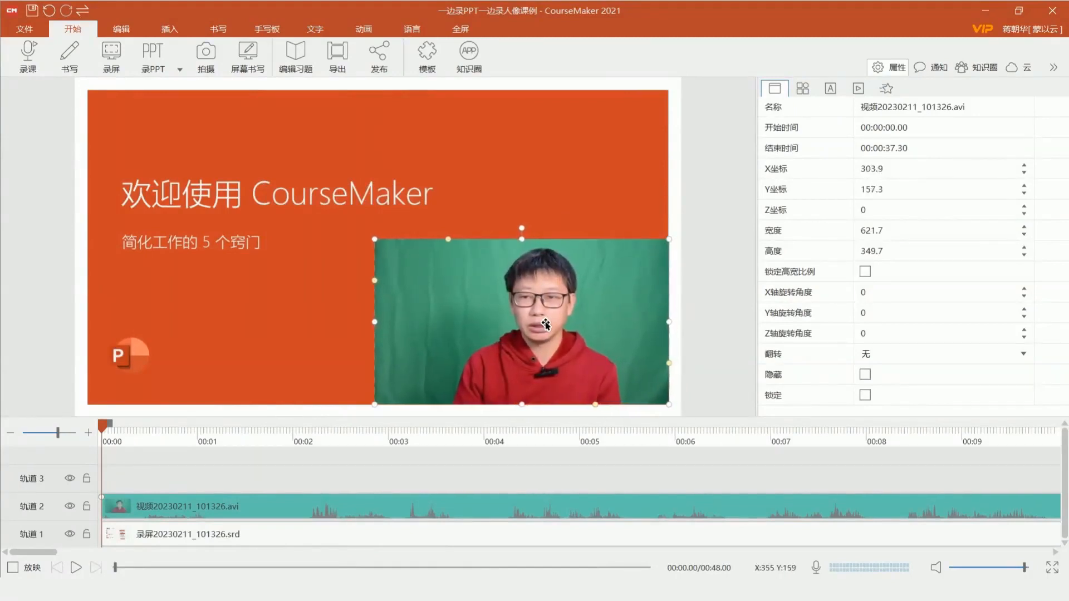
pyautogui.click(736, 163)
pyautogui.click(556, 290)
pyautogui.moveTo(556, 290); pyautogui.dragTo(554, 287)
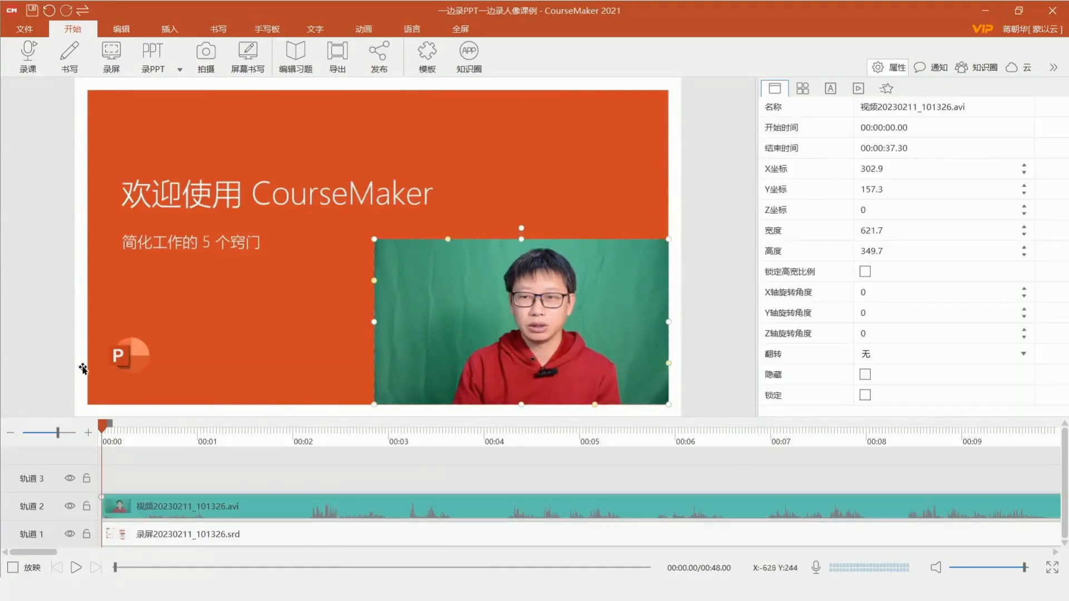
# Scale the camera video down proportionally to about 574 × 323, keeping its lower-right corner in place
pyautogui.click(697, 169)
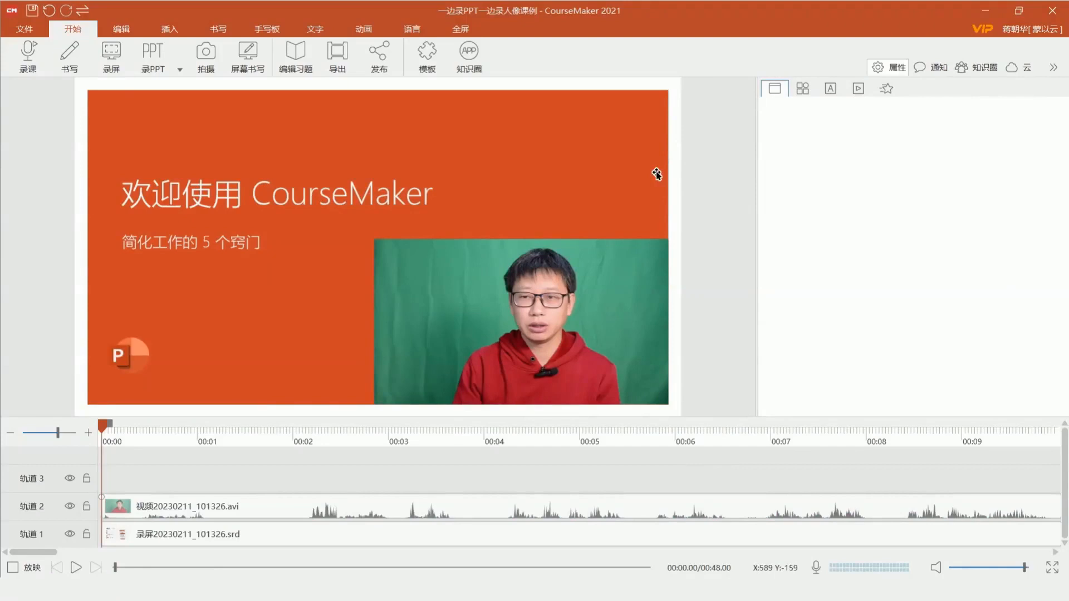
pyautogui.click(348, 155)
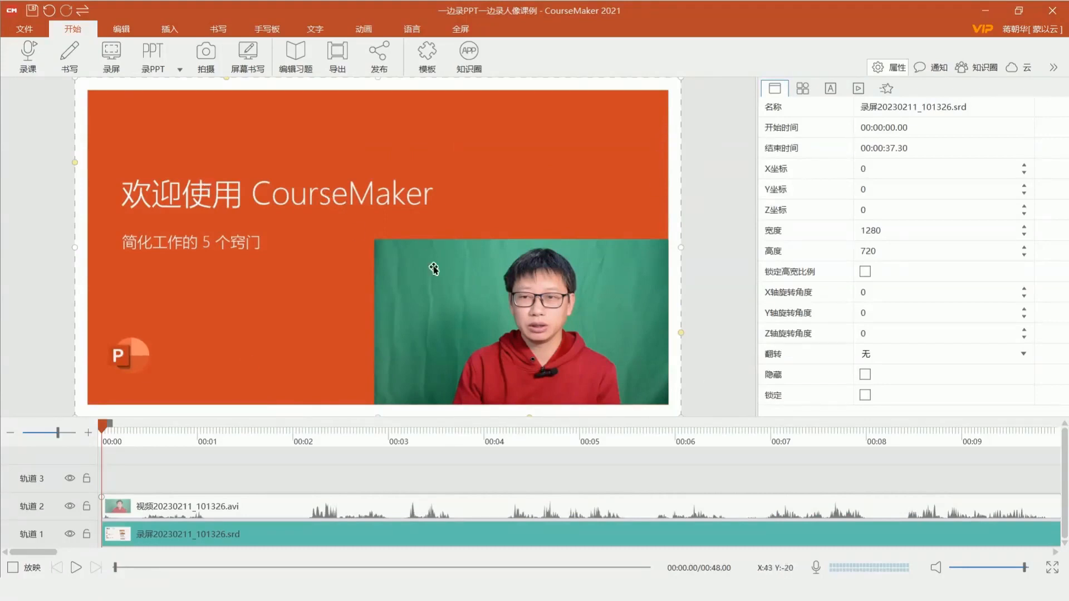
pyautogui.click(381, 248)
pyautogui.moveTo(378, 242)
pyautogui.mouseDown()
pyautogui.moveTo(287, 124)
pyautogui.moveTo(322, 179)
pyautogui.moveTo(475, 283)
pyautogui.moveTo(397, 239)
pyautogui.mouseUp()
pyautogui.click(708, 141)
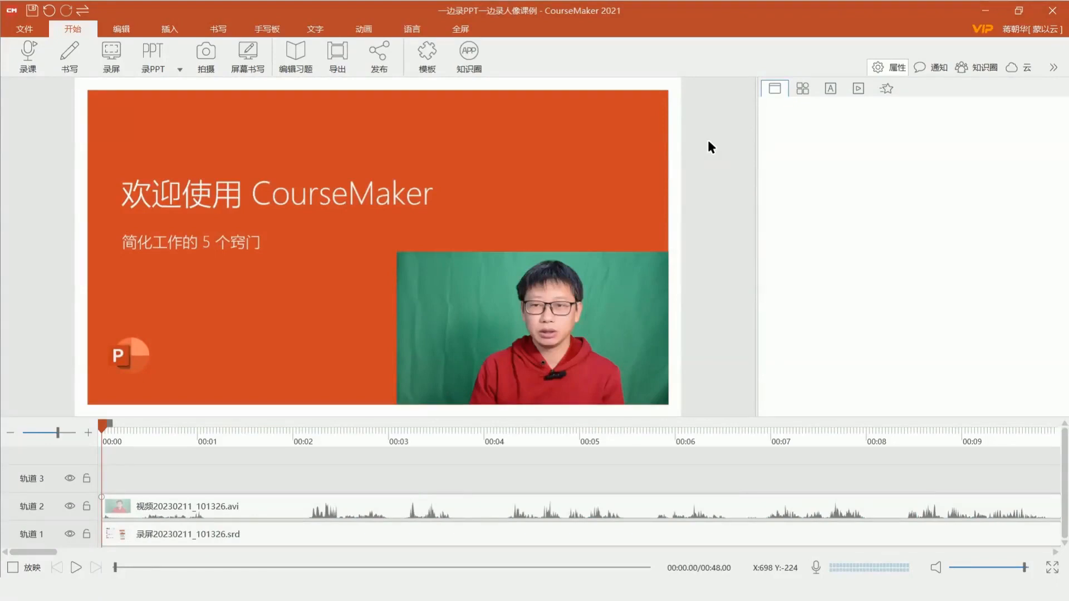
# Try narrowing the camera video from its left edge only, then restore its proportional size of 574.2 × 323.0
pyautogui.click(563, 304)
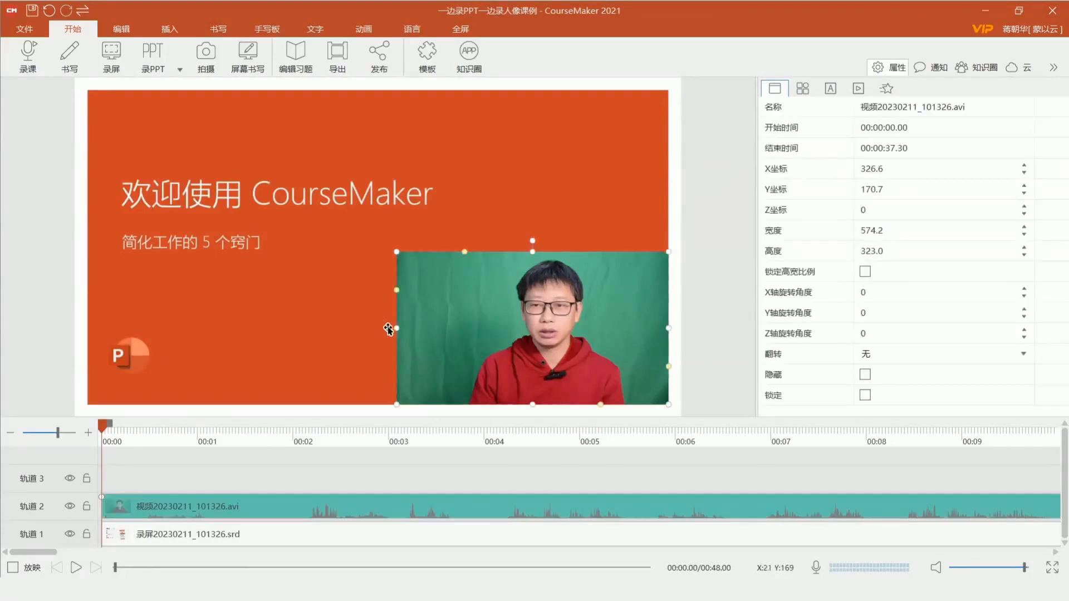
pyautogui.moveTo(397, 328); pyautogui.dragTo(434, 323)
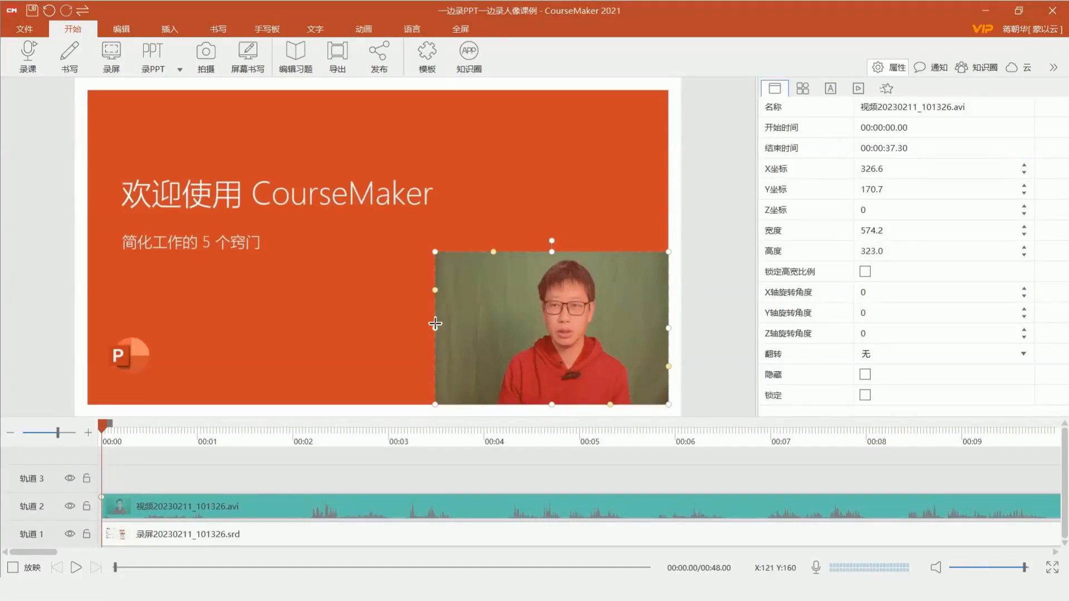
pyautogui.click(707, 167)
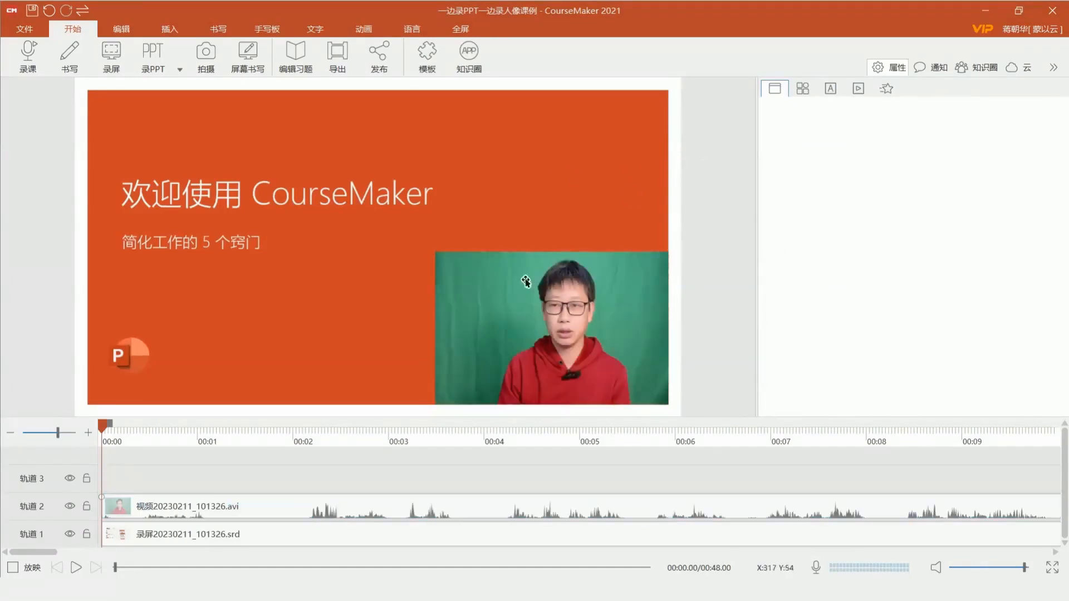
pyautogui.click(583, 265)
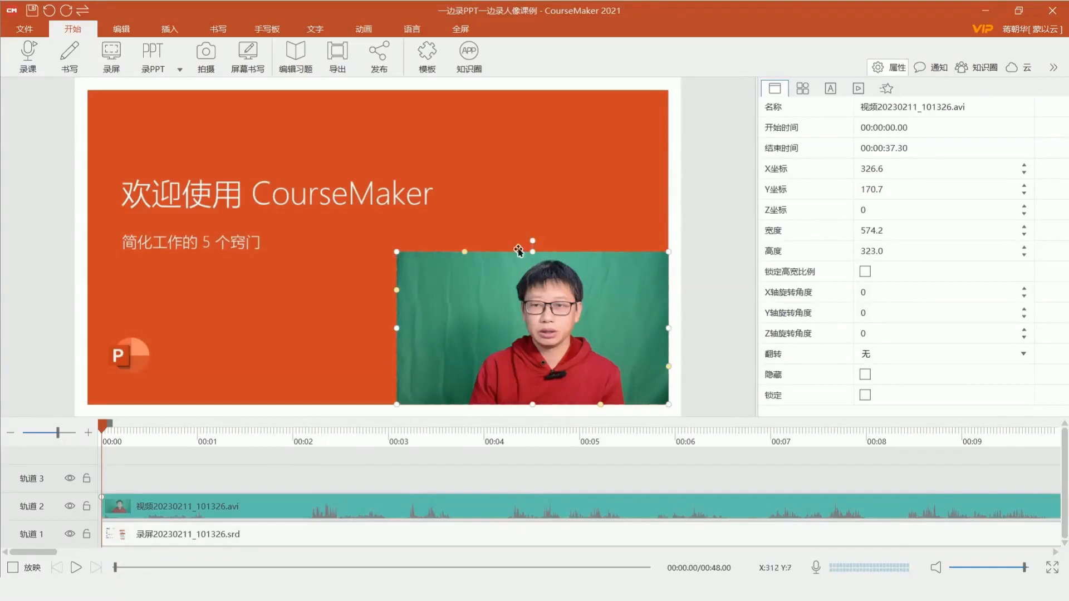
pyautogui.click(67, 16)
pyautogui.click(67, 17)
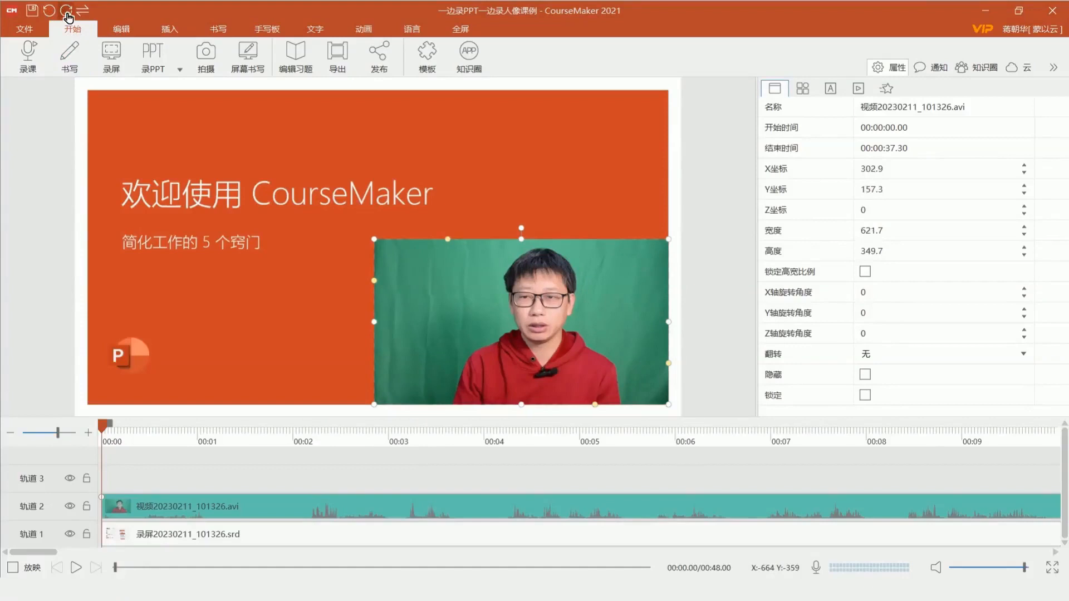
pyautogui.click(707, 187)
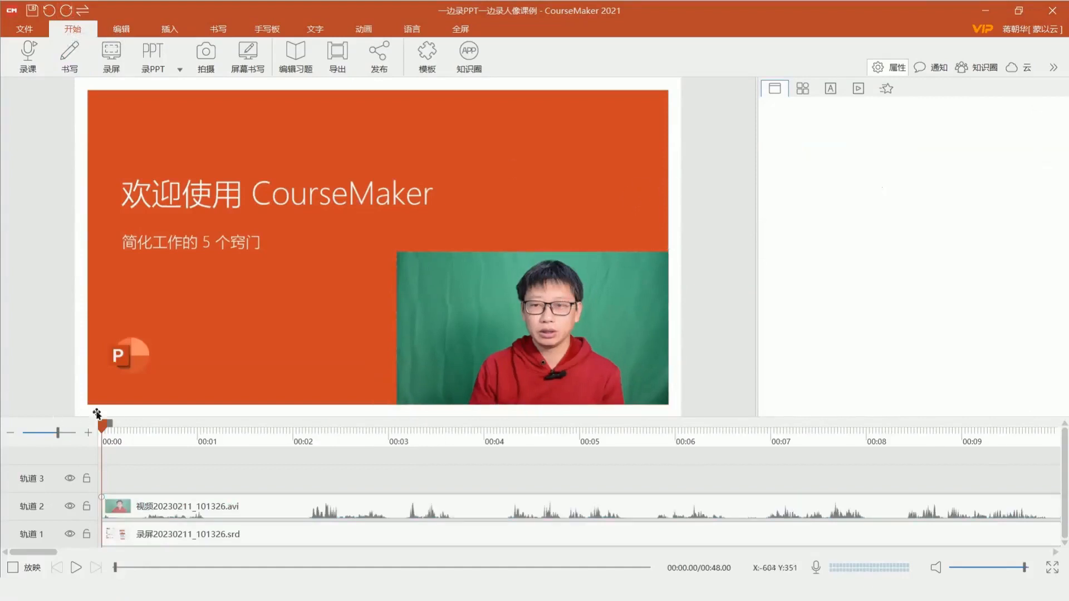
# Shift the camera video slightly upward, then nudge it back down to Y 170.5
pyautogui.moveTo(472, 333); pyautogui.dragTo(472, 328)
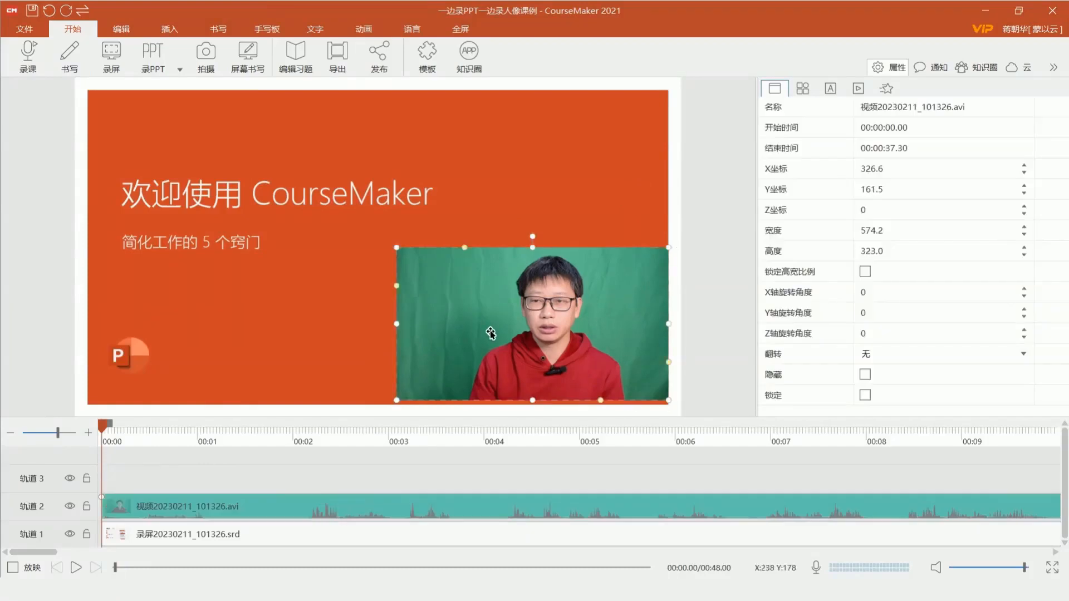
pyautogui.press('Down')
pyautogui.press('Down')
pyautogui.press('Down')
pyautogui.press('Down')
pyautogui.press('Down')
pyautogui.press('Down')
pyautogui.press('Down')
pyautogui.press('Down')
pyautogui.press('Down')
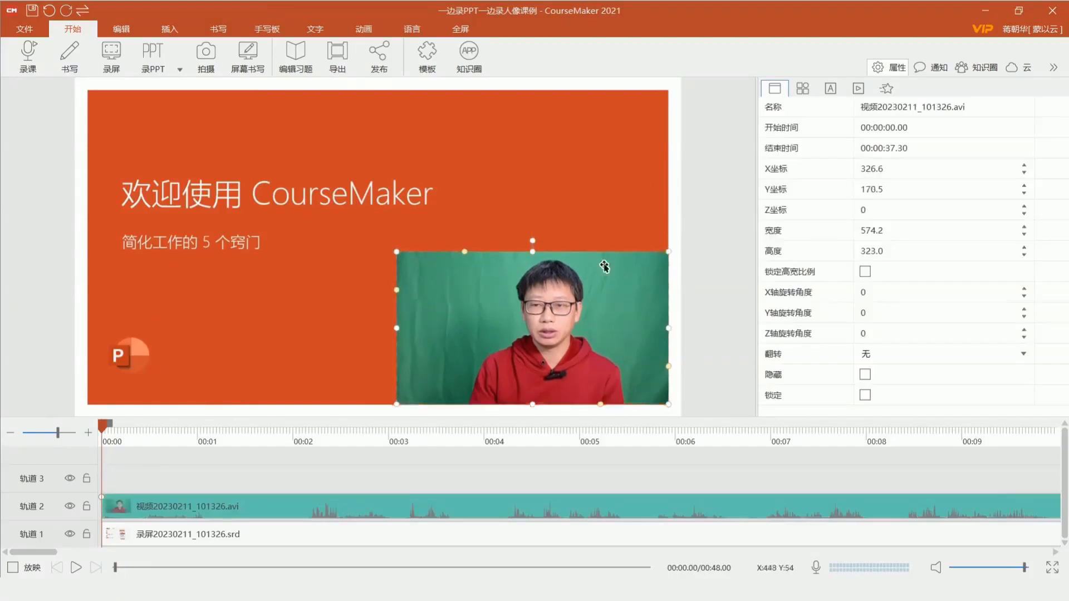
pyautogui.click(713, 189)
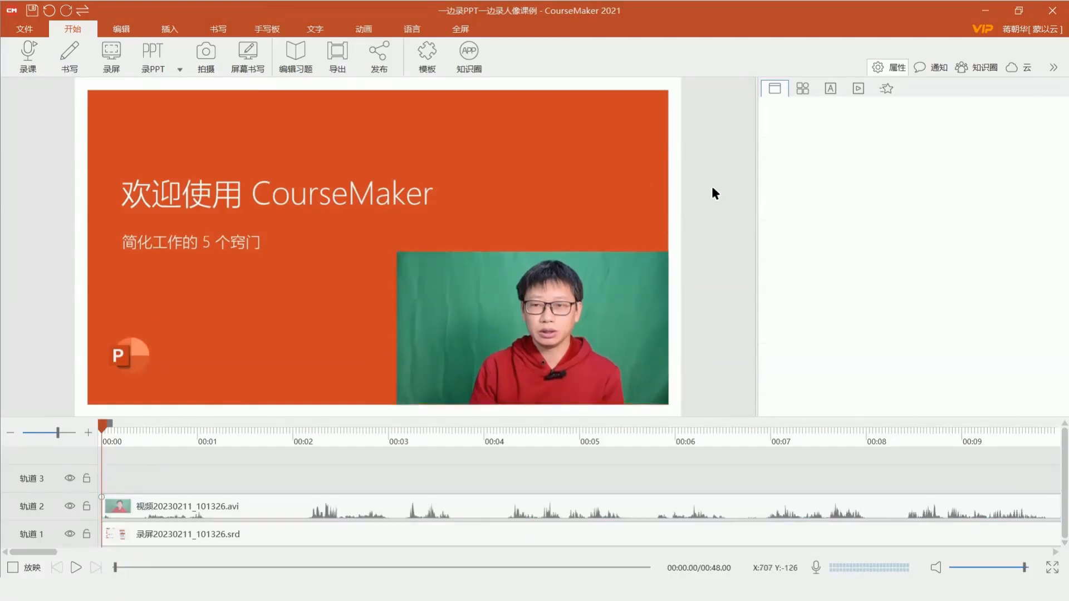
# Crop the empty green background off the left and right sides of the camera video
pyautogui.click(530, 329)
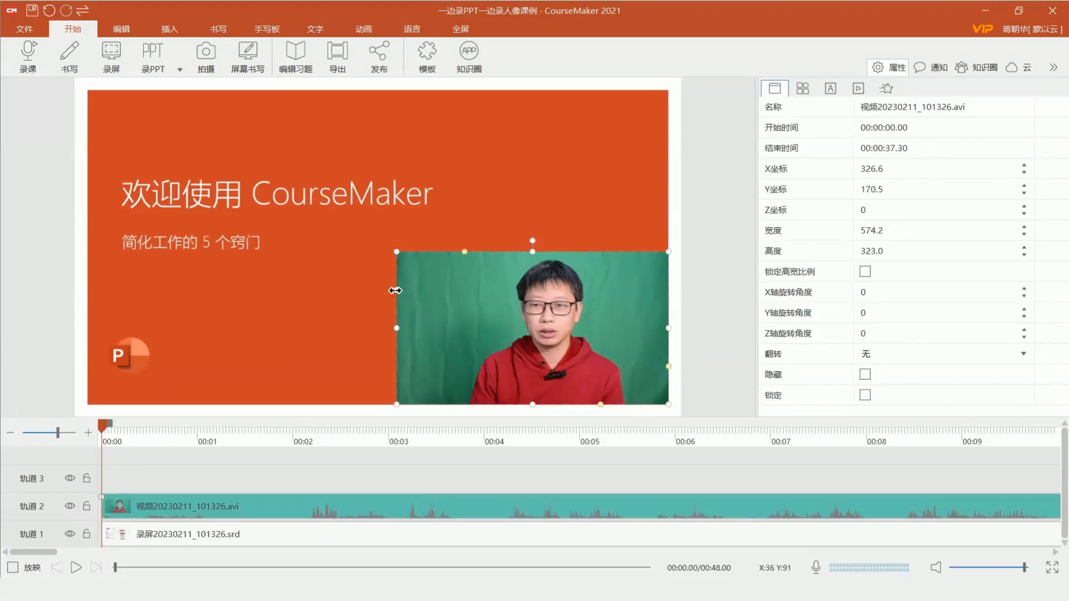
pyautogui.moveTo(395, 290); pyautogui.dragTo(458, 290)
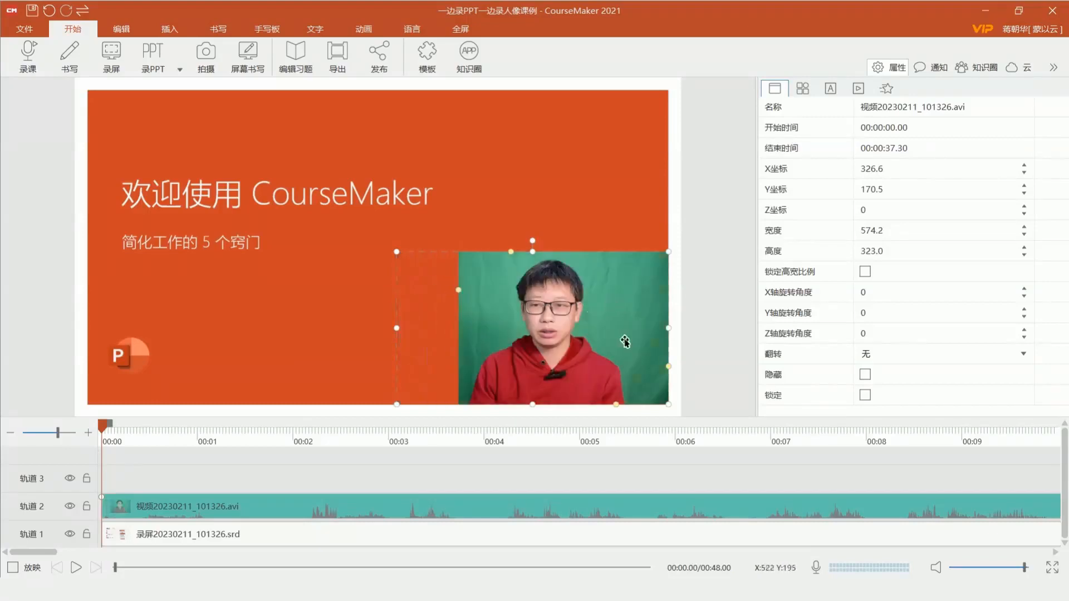
pyautogui.moveTo(671, 366); pyautogui.dragTo(636, 365)
# Move the cropped camera video to X 392.9, Y 171.5 in the slide's lower-right corner and play the project
pyautogui.moveTo(566, 363); pyautogui.dragTo(580, 361)
pyautogui.press('Down')
pyautogui.press('Down')
pyautogui.press('Down')
pyautogui.press('Down')
pyautogui.press('Down')
pyautogui.press('Down')
pyautogui.press('Down')
pyautogui.press('Down')
pyautogui.press('Down')
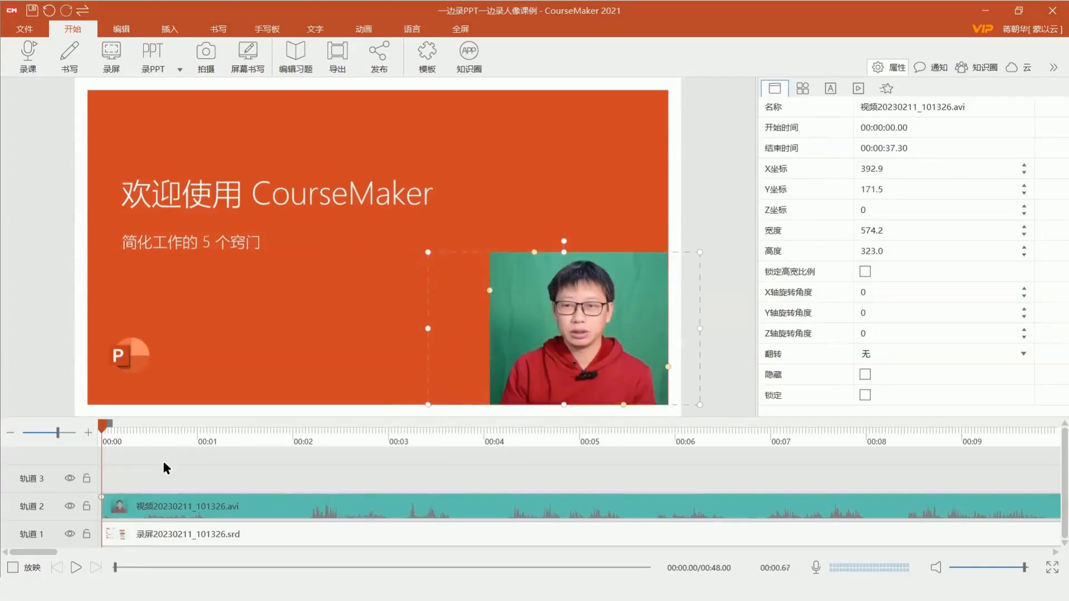
pyautogui.click(75, 568)
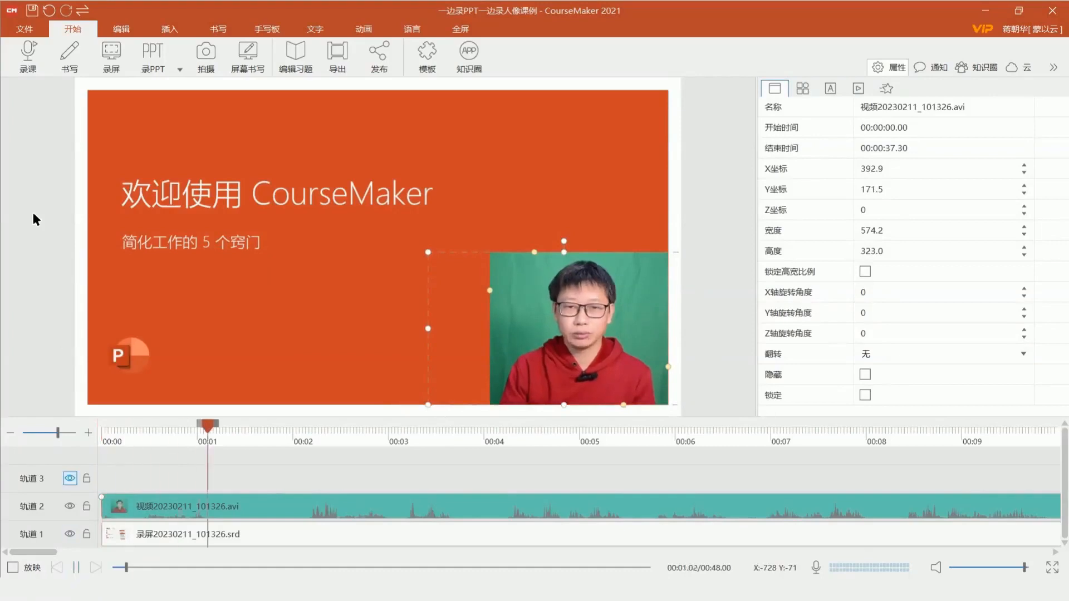